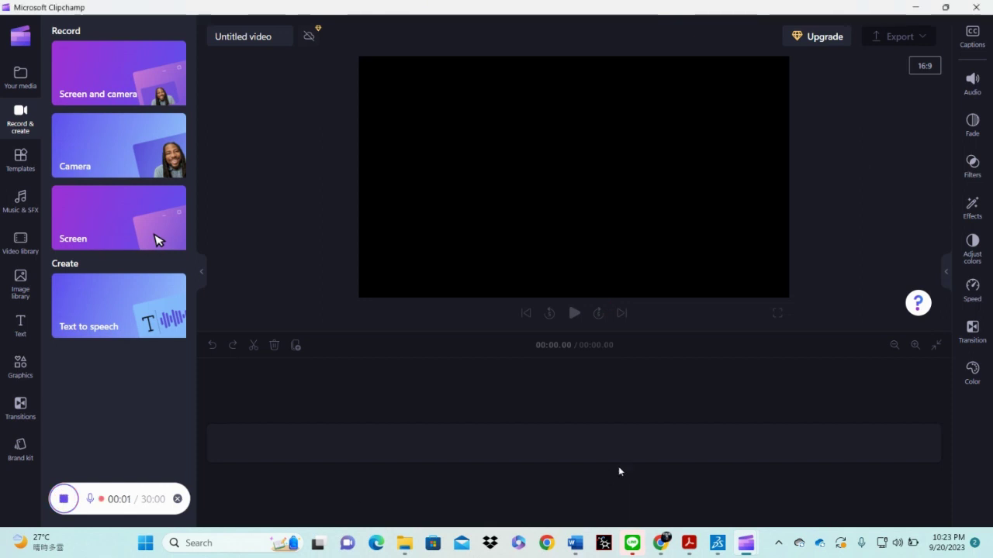
Switch to Discovery Studio and rotate the 3RZE complex in Rotate mode to inspect its red binding-site sphere
click(913, 9)
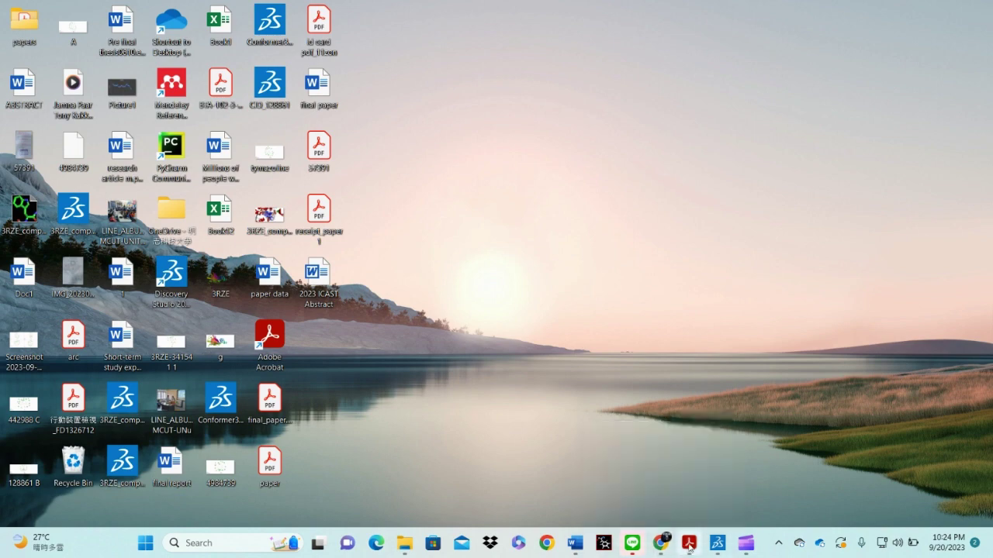
click(717, 543)
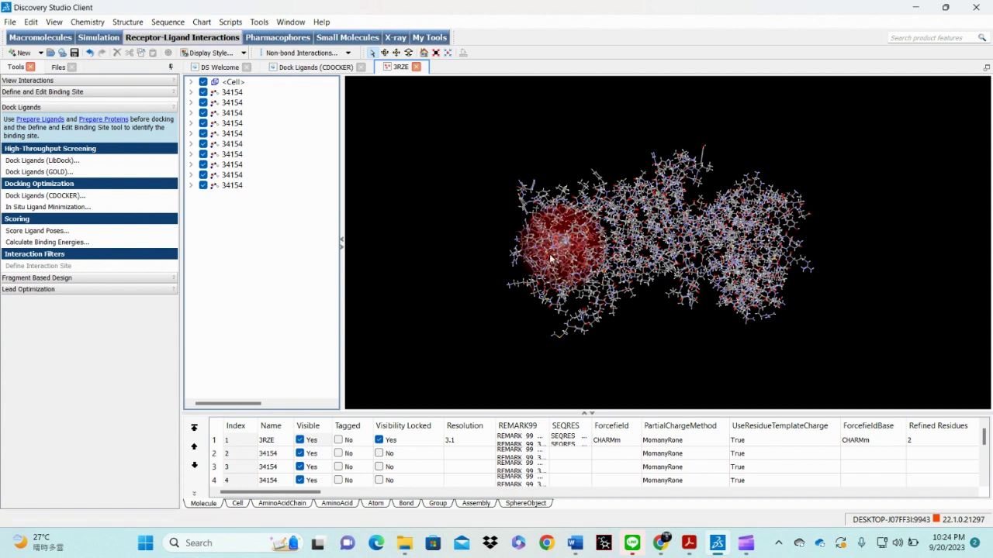
right_click(432, 169)
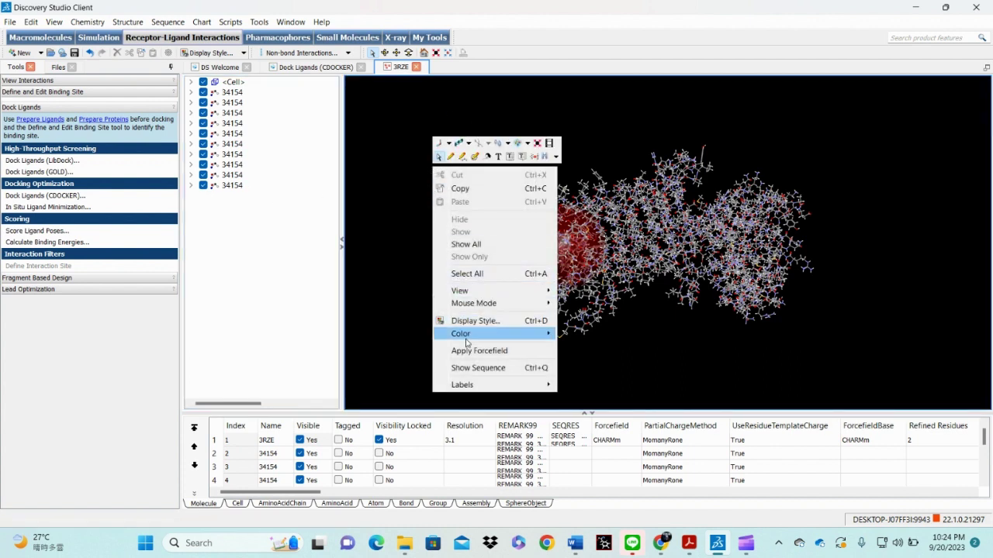
mouse_move(477, 306)
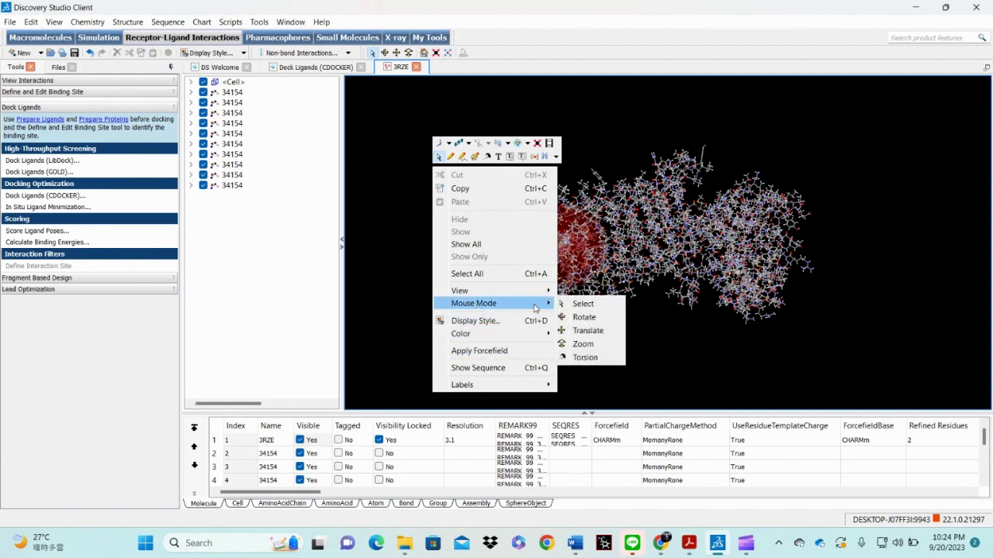
click(584, 317)
scroll(561, 308, up, 3)
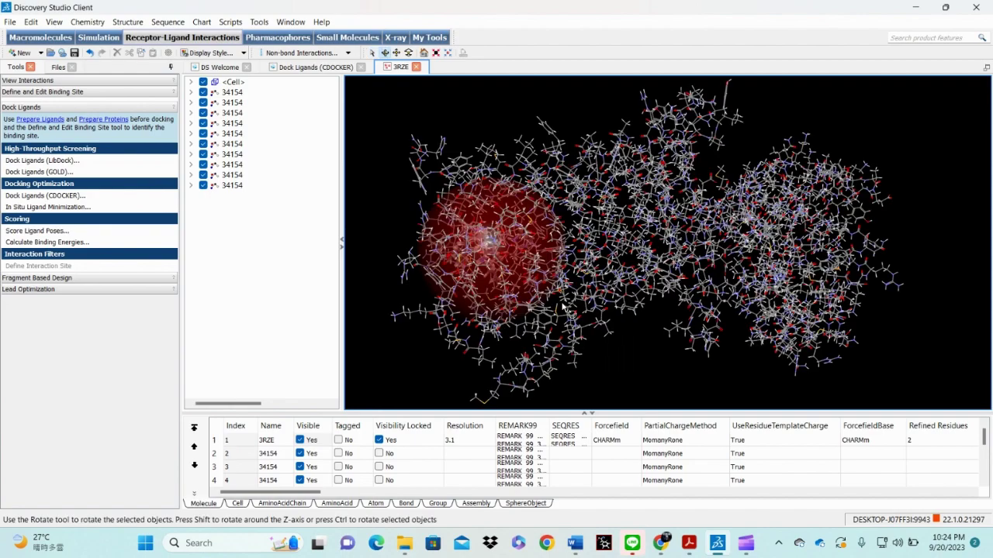
drag(590, 306, 764, 261)
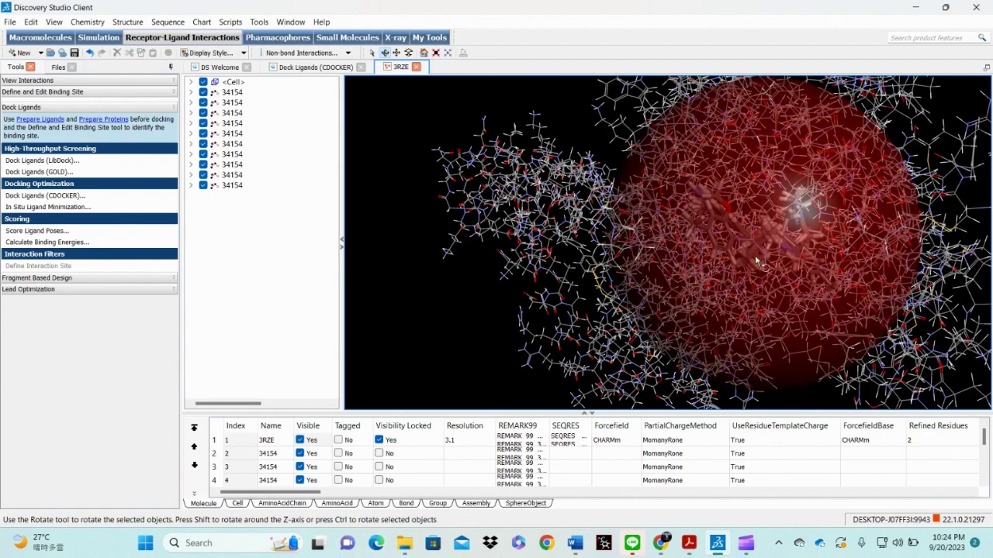
Highlight the sixth to ninth 34154 ligand poses one after another to see where each sits in the binding site
click(234, 146)
click(234, 155)
click(234, 166)
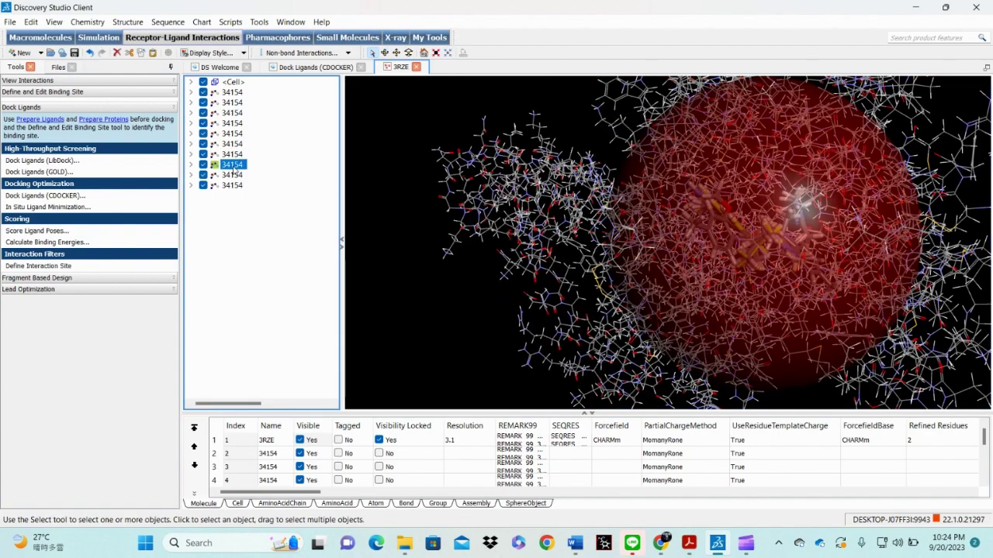
click(233, 175)
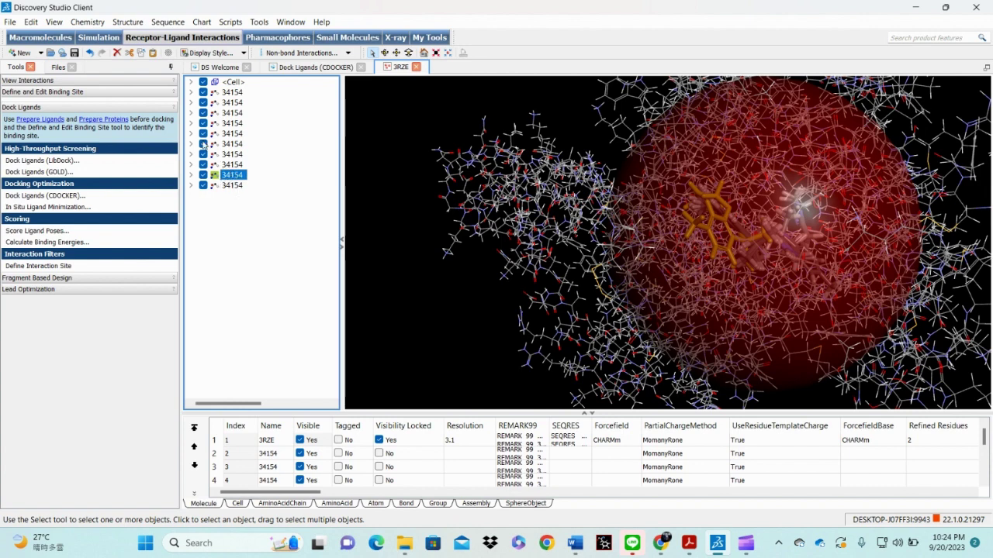
Hide all 34154 ligand poses except the ninth one
click(203, 154)
click(204, 164)
click(203, 185)
click(203, 133)
click(207, 114)
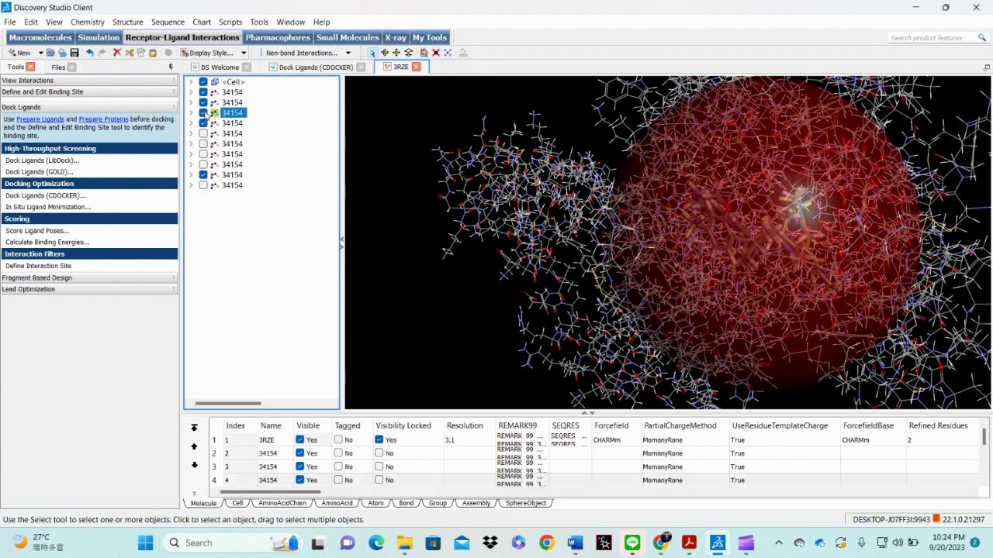
click(203, 123)
click(203, 113)
click(203, 102)
click(203, 92)
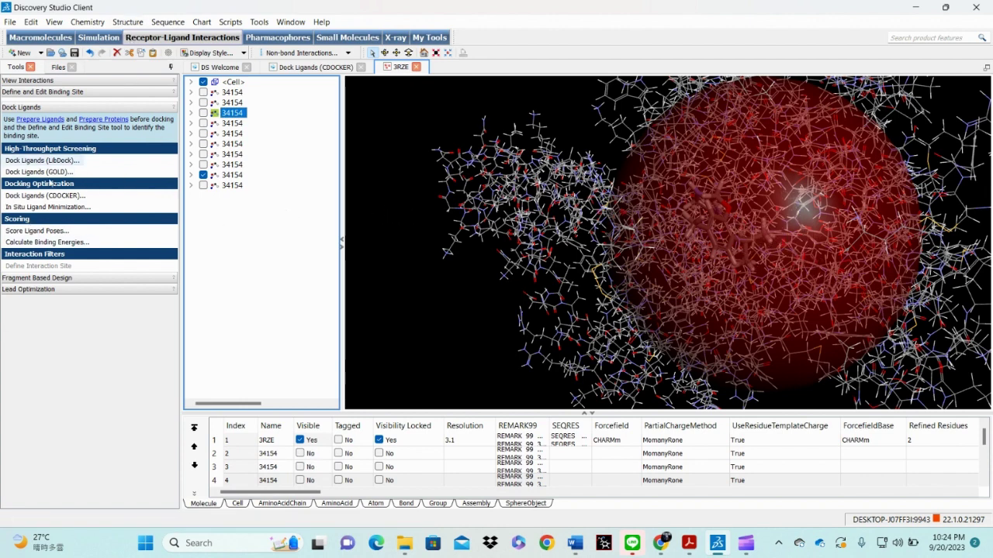
Display the ligand interactions of the 3RZE complex, view their 2D diagram and close it
click(21, 81)
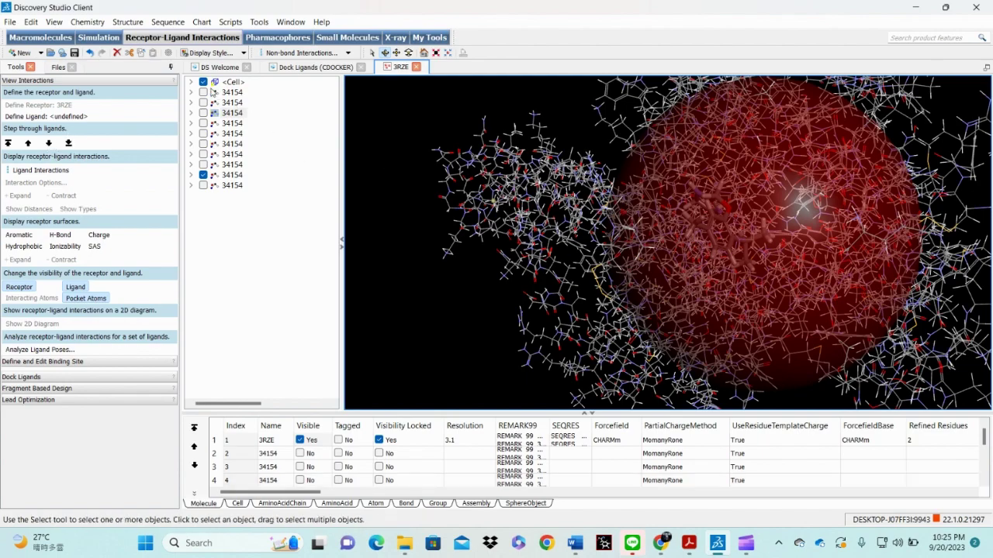
scroll(467, 219, down, 3)
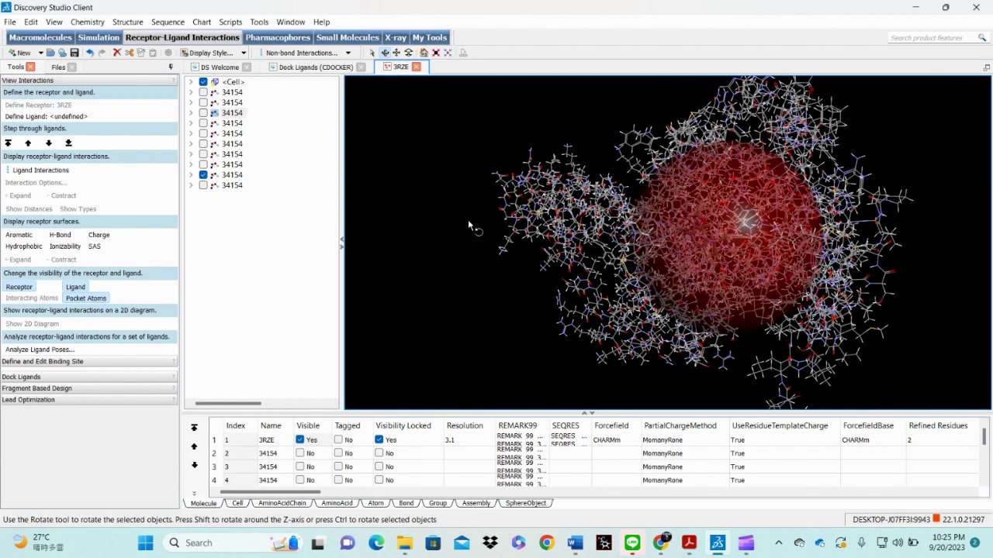
drag(621, 288, 546, 276)
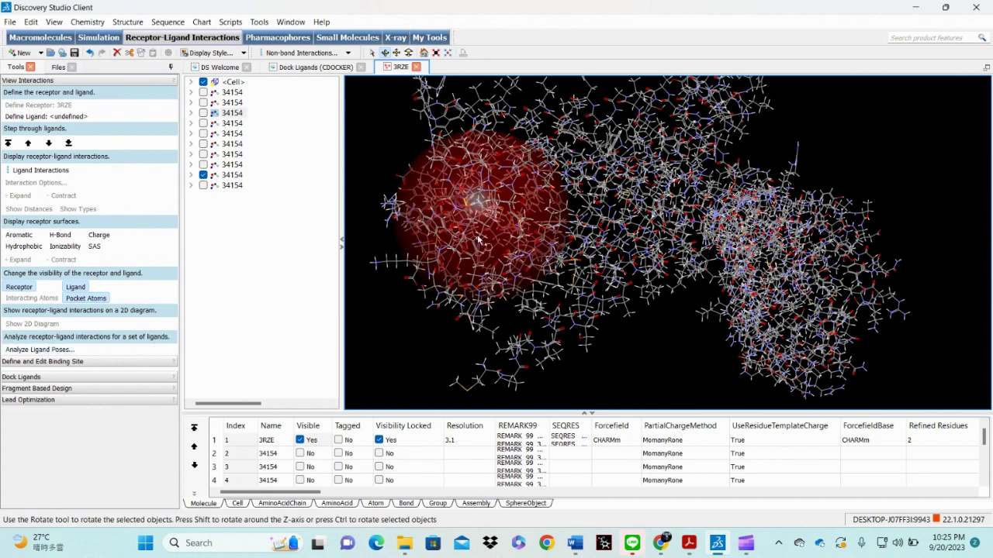
click(41, 170)
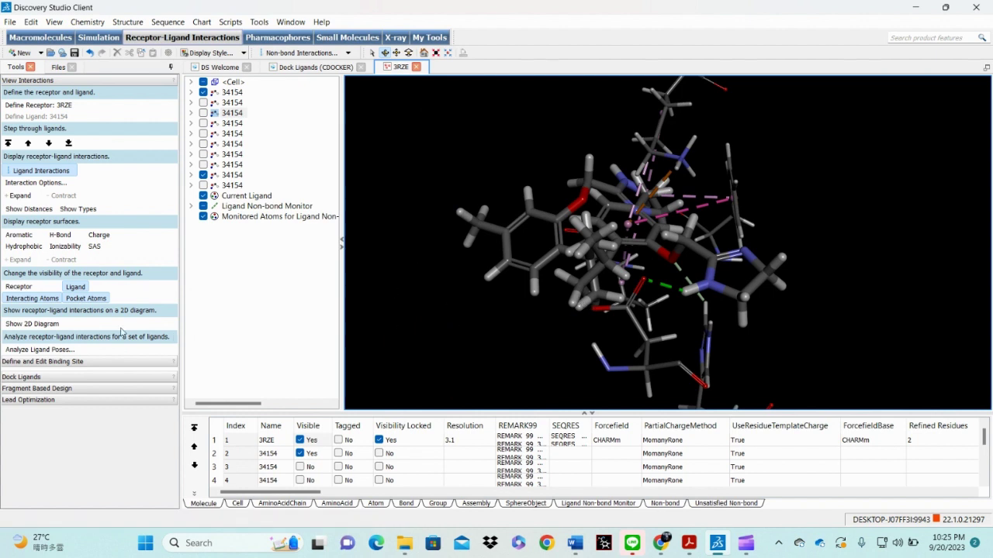
click(44, 323)
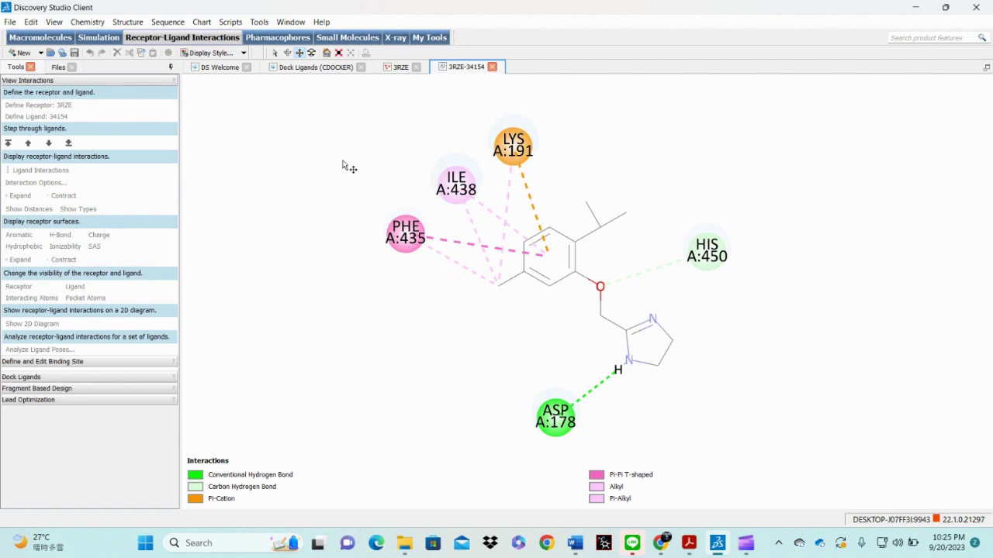
click(491, 67)
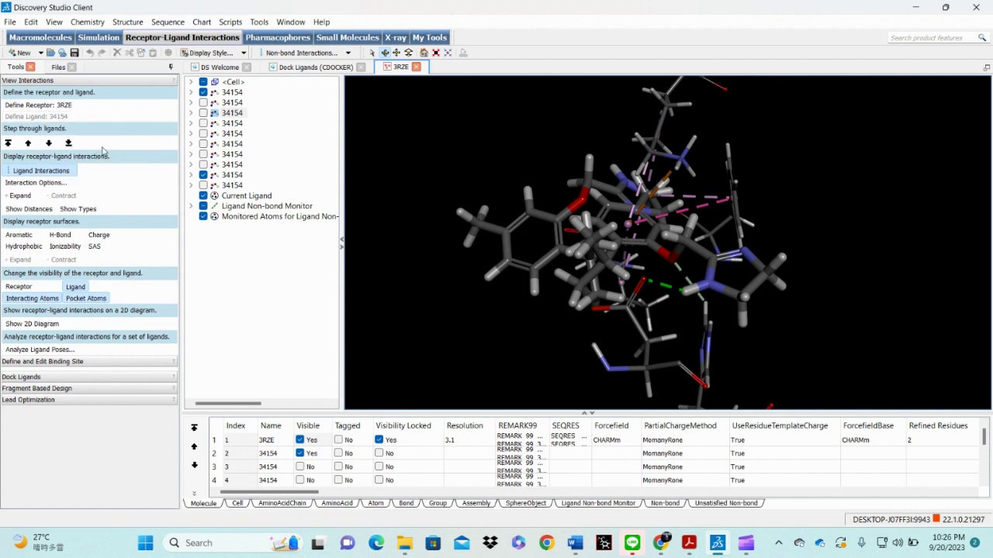
Bring up the ligand docking tools and make all hidden 34154 ligand poses visible again
click(35, 379)
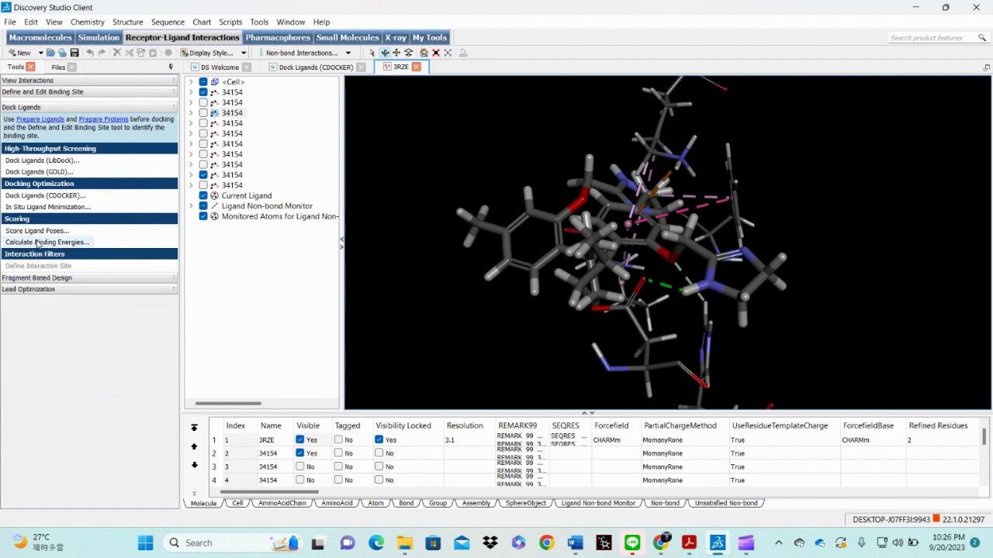
click(208, 109)
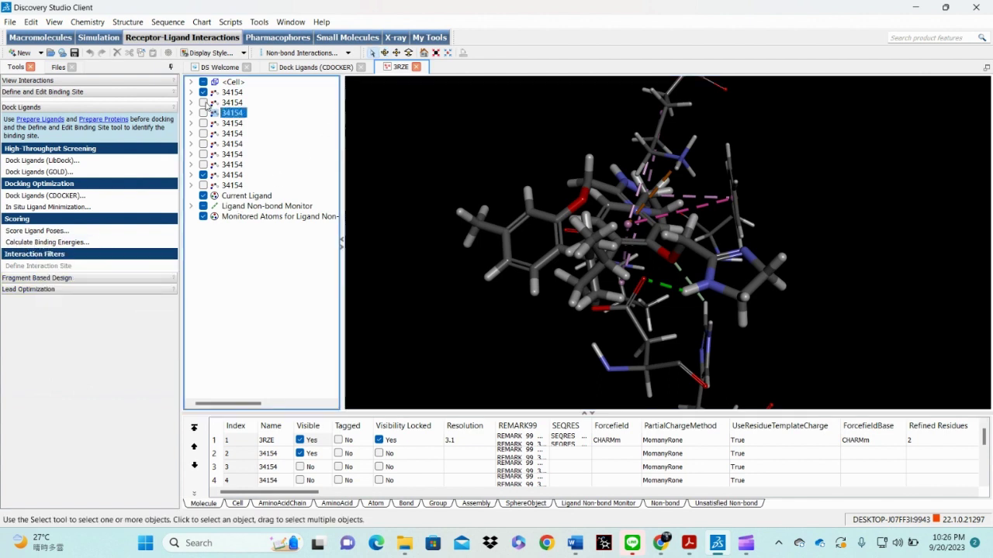
click(203, 102)
click(204, 112)
click(204, 124)
click(204, 134)
click(203, 144)
click(203, 153)
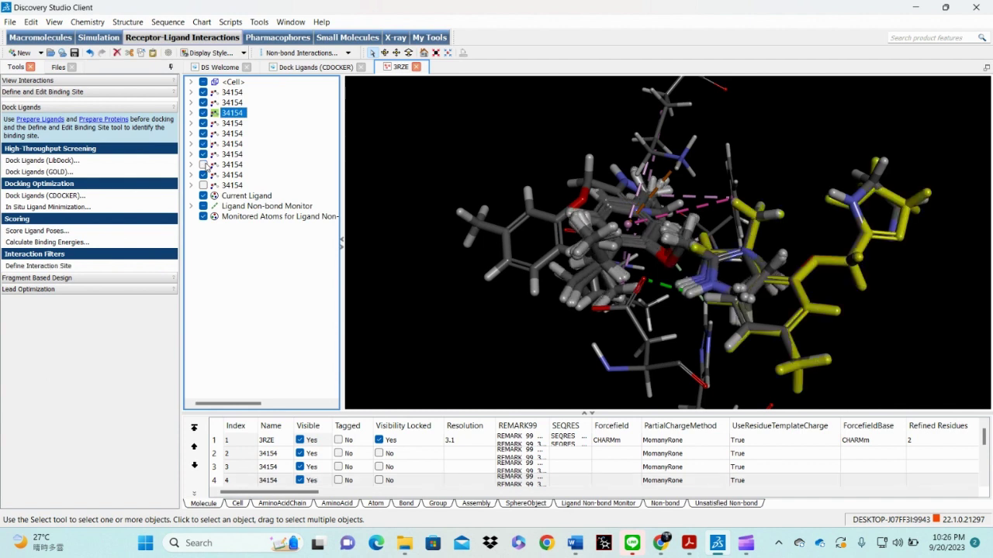
click(203, 164)
click(204, 184)
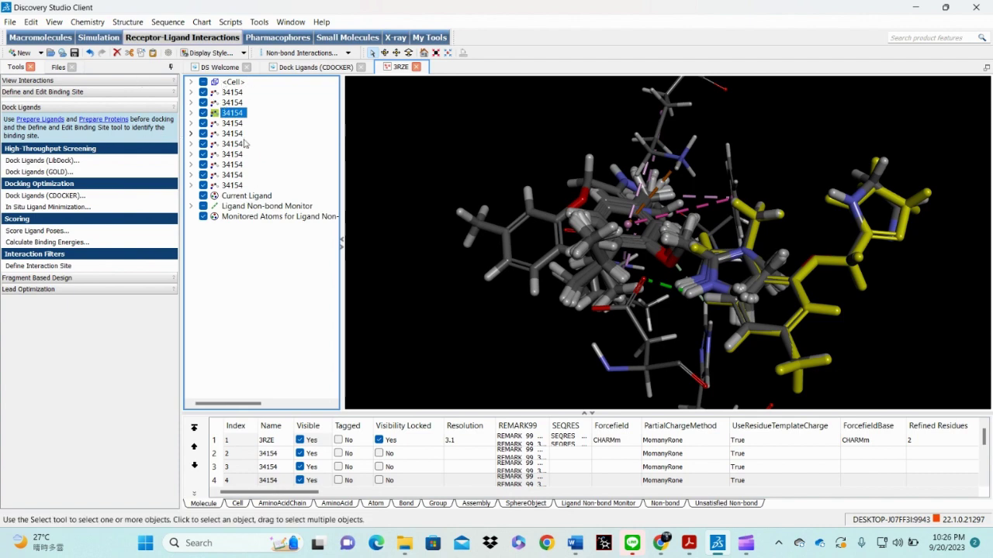
Set up a Calculate Binding Energies run with 3RZE:3RZE as input receptor and 3RZE:All as input ligands
click(39, 243)
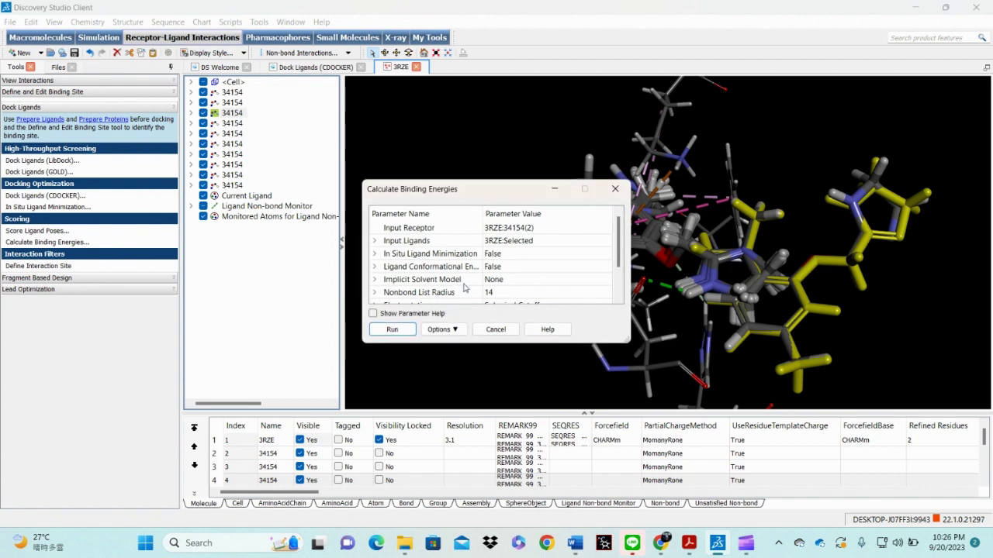
click(525, 227)
click(527, 228)
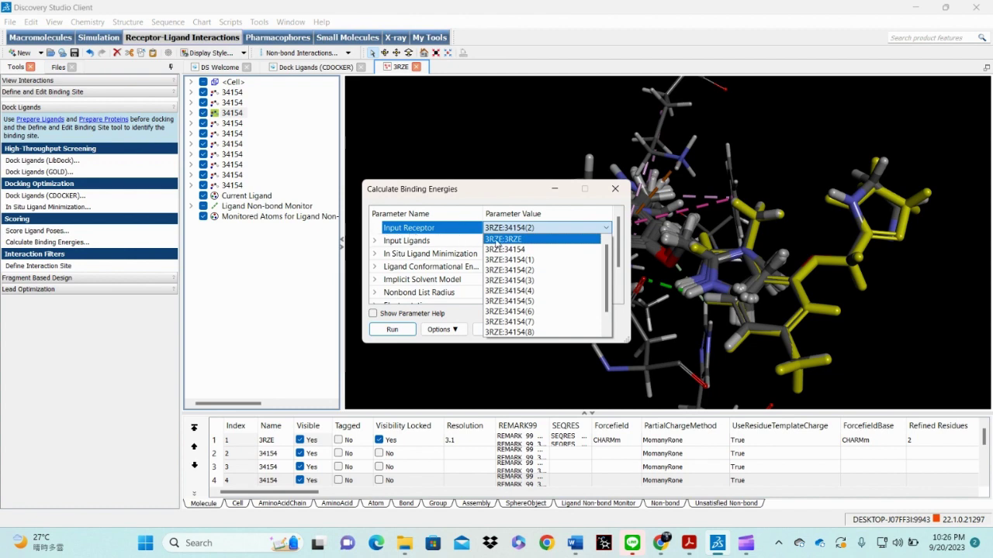
click(501, 244)
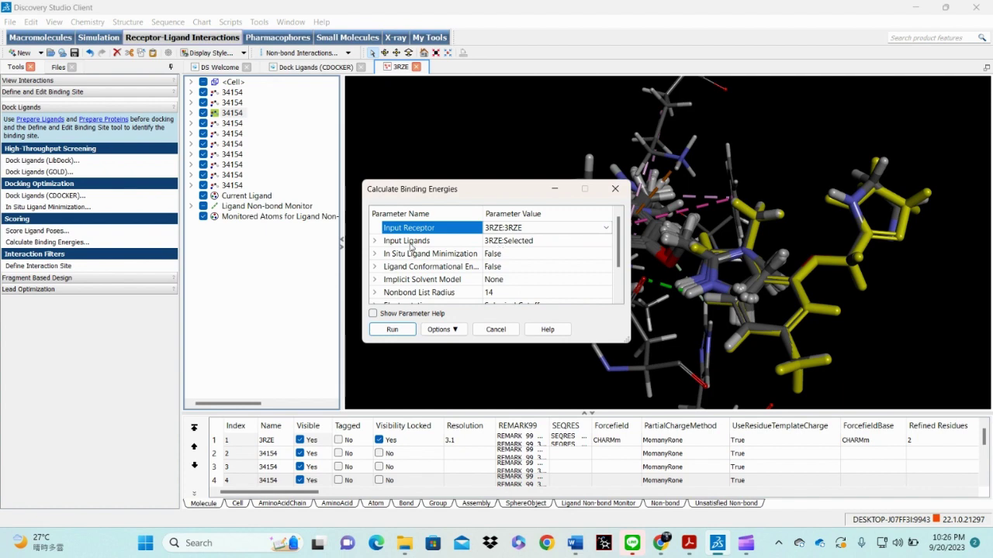
click(515, 242)
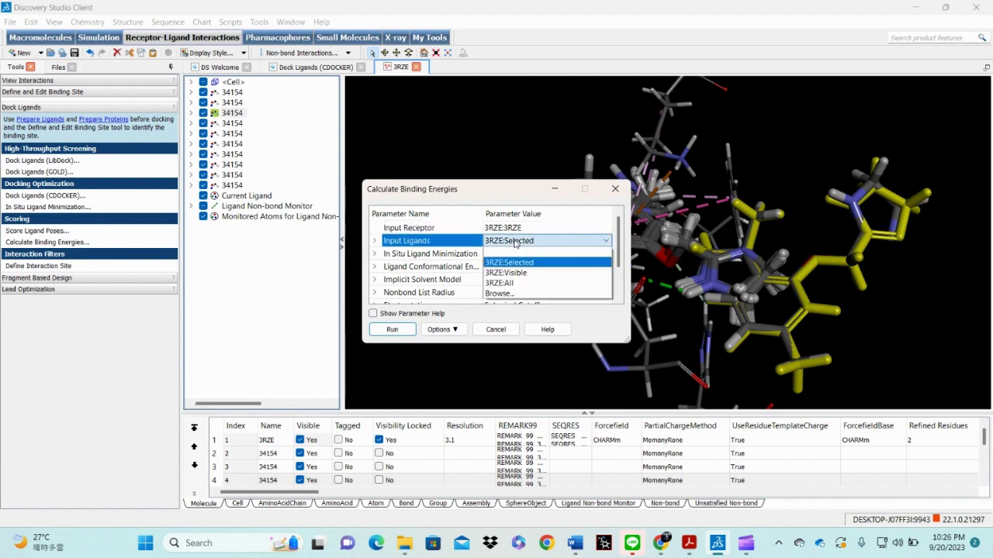
click(506, 287)
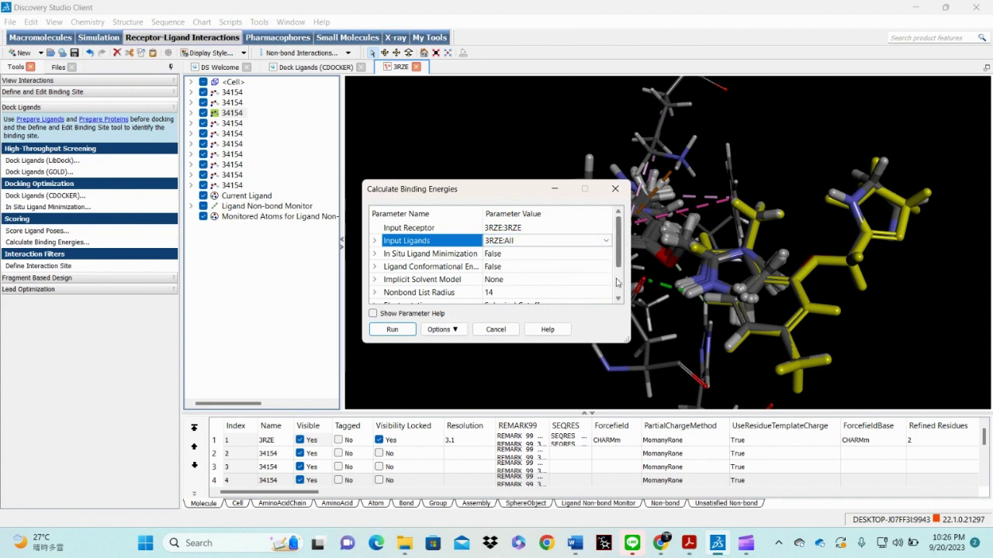
Set Parallel Processing to True for the binding energy calculation and run it
drag(629, 341, 661, 419)
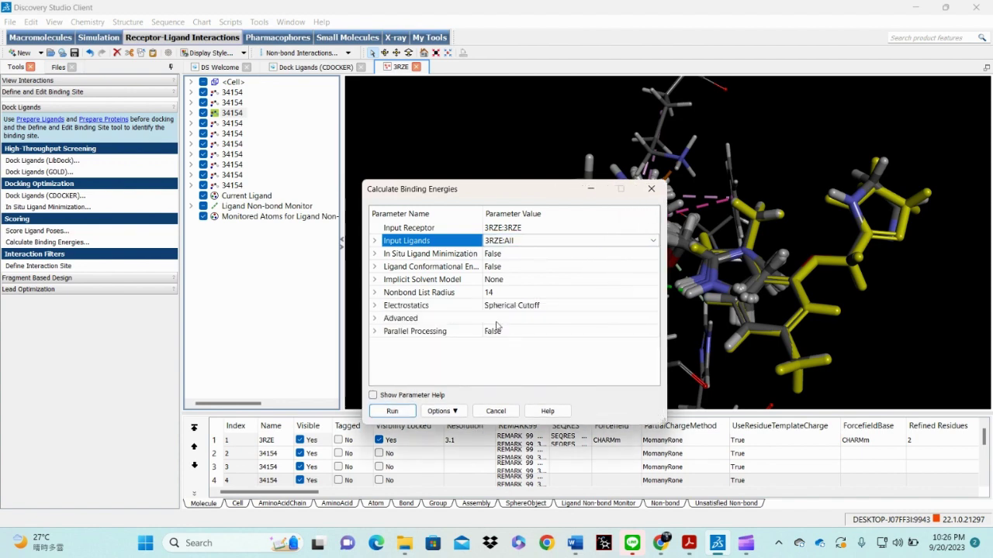
click(376, 319)
click(375, 359)
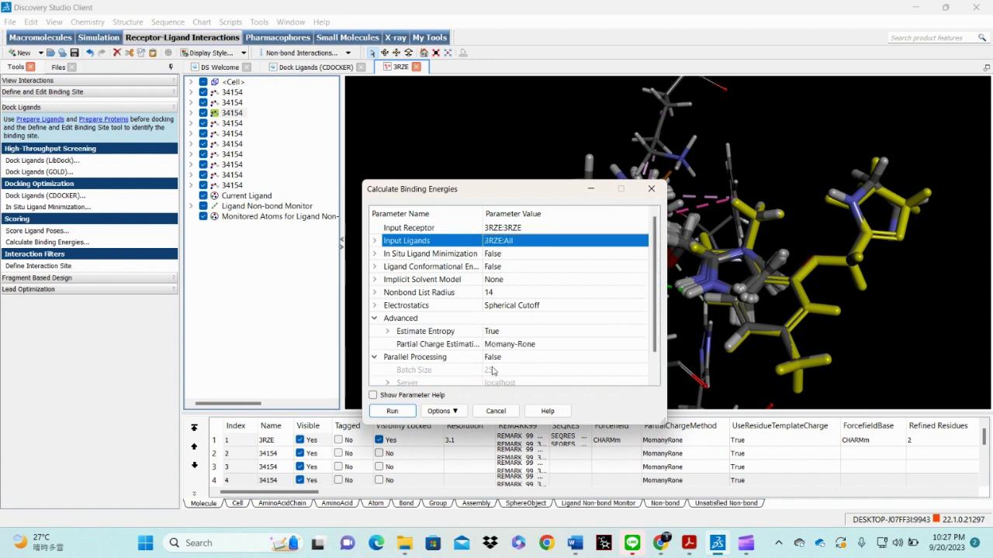
click(500, 337)
click(513, 356)
click(387, 358)
click(495, 356)
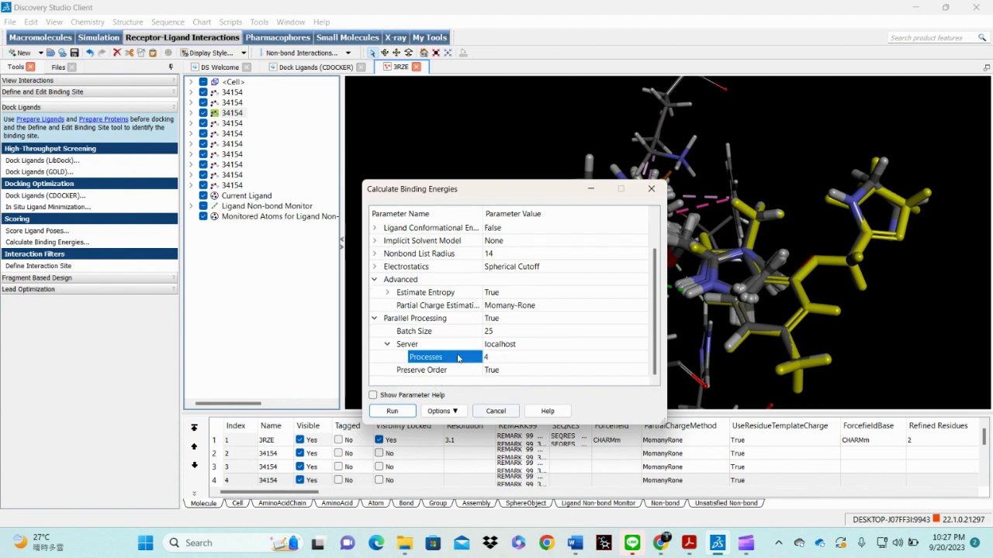
click(400, 417)
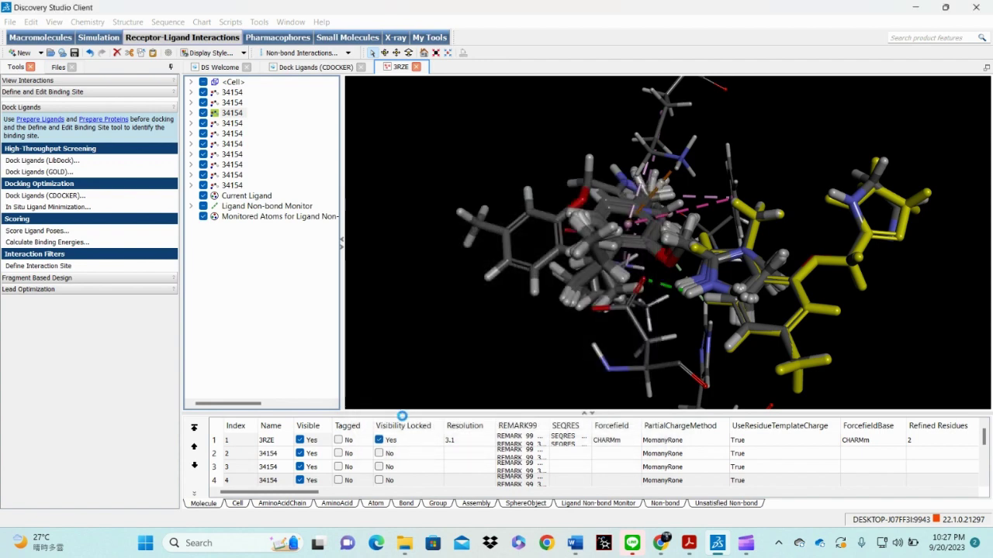
click(462, 289)
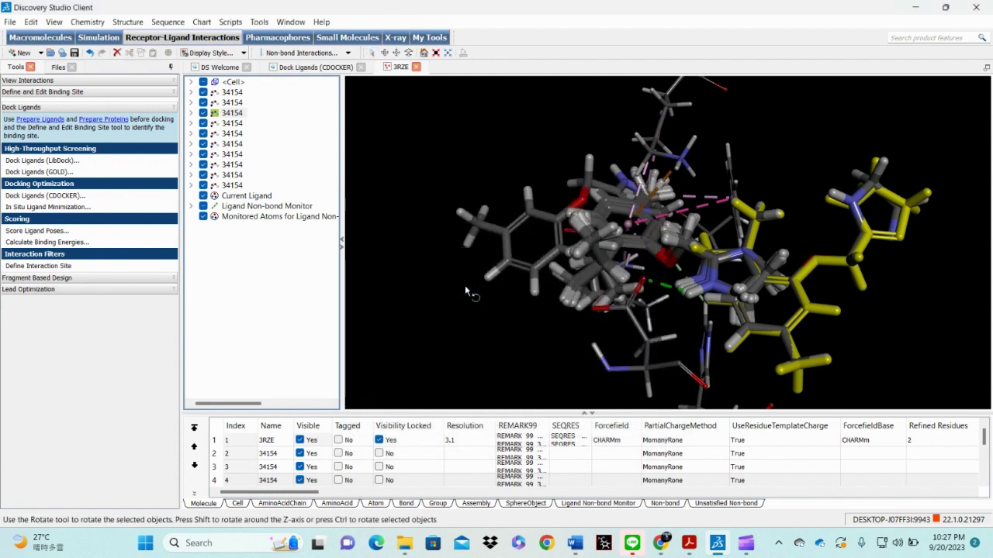
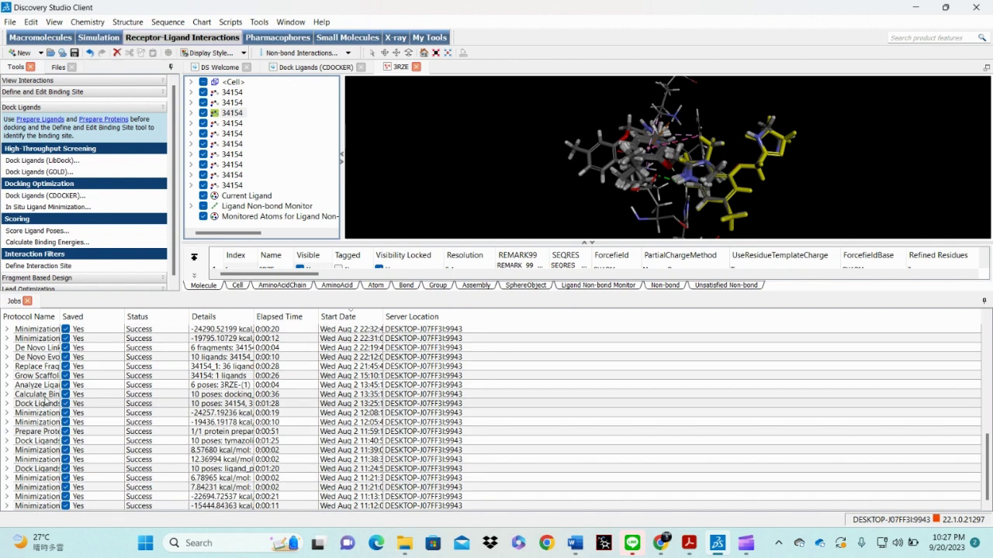
Open the completed Calculate Binding Energies job's report, view its results and expand the molecule data table
double_click(45, 395)
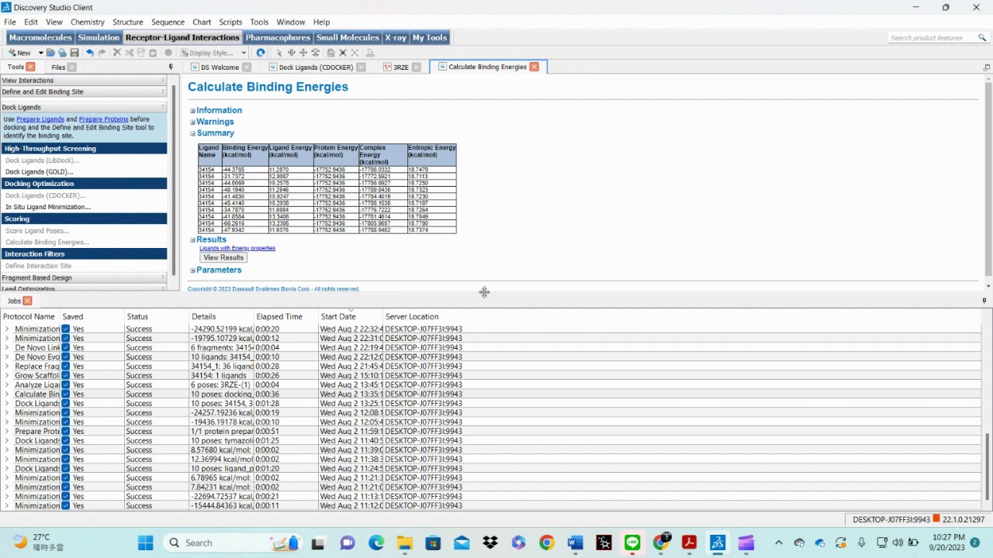
drag(484, 292, 495, 411)
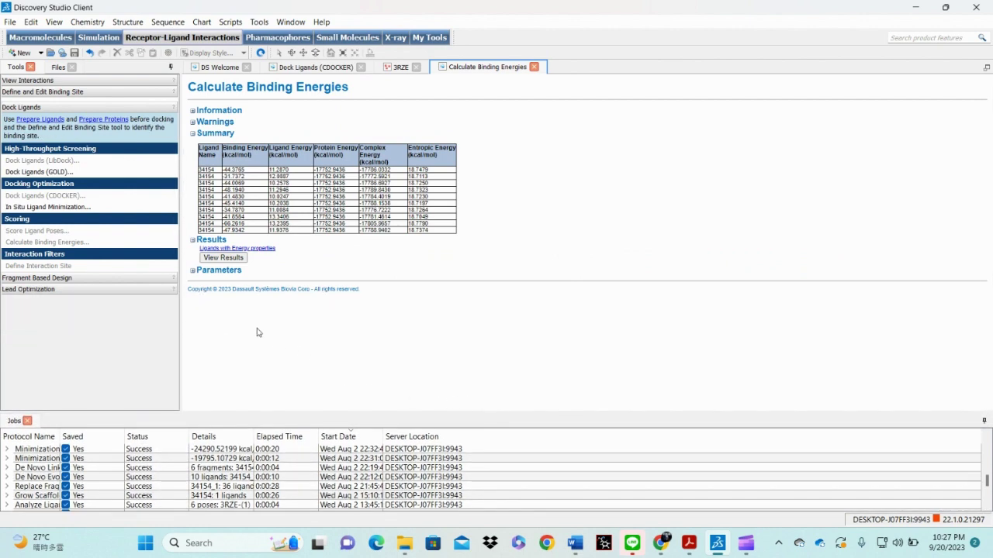
click(224, 257)
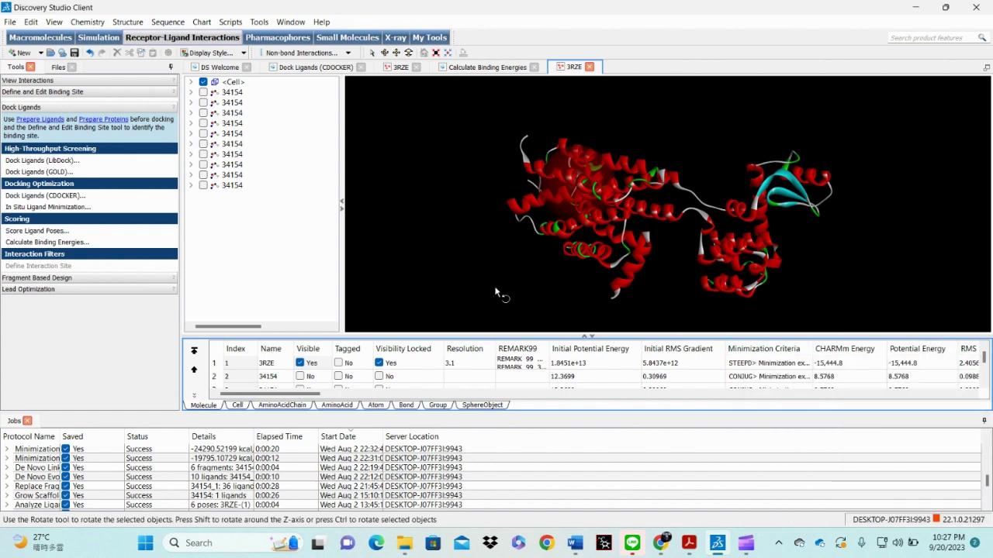
click(585, 336)
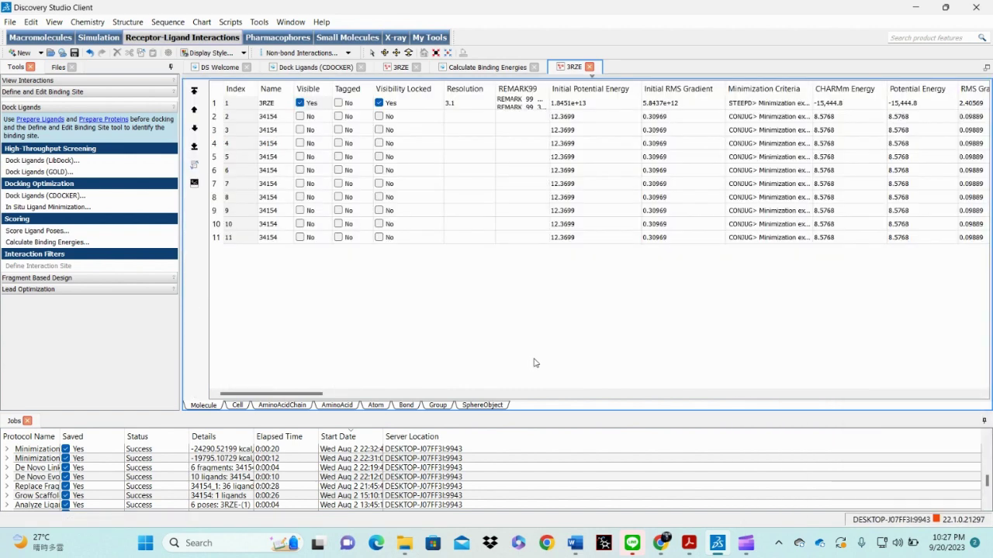
Examine the molecule table's result columns and compare the Binding Energy values of the 34154 ligand poses
drag(284, 399, 344, 404)
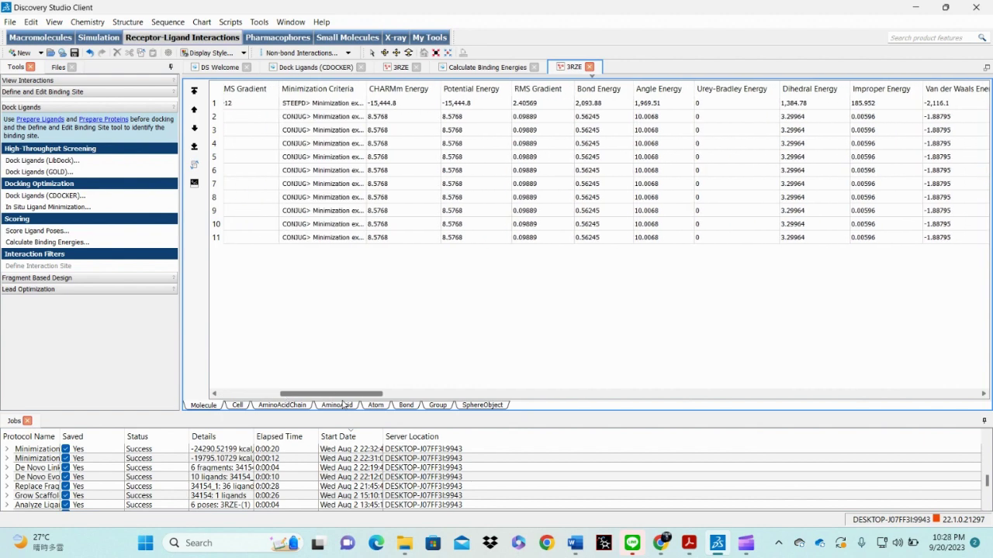
drag(343, 404, 466, 410)
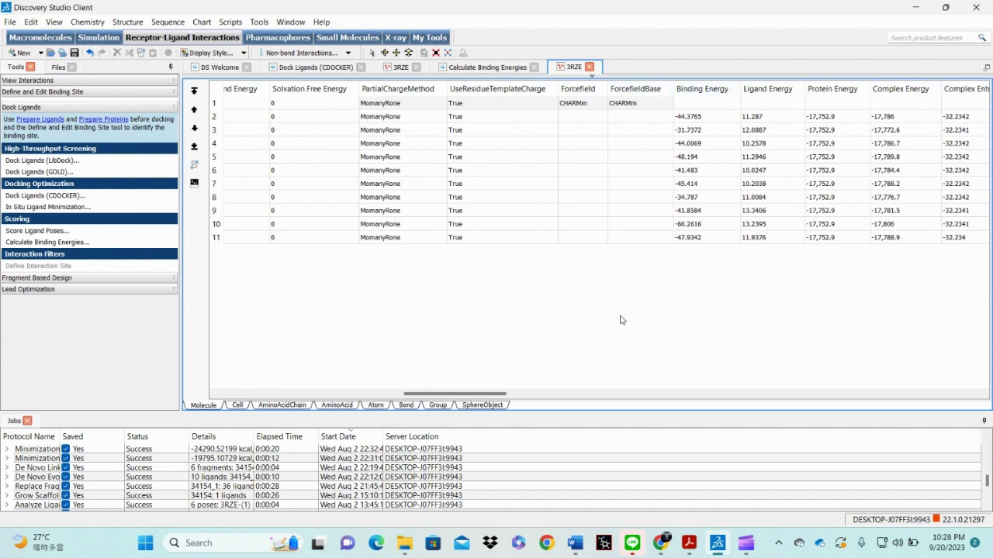
drag(491, 394, 581, 395)
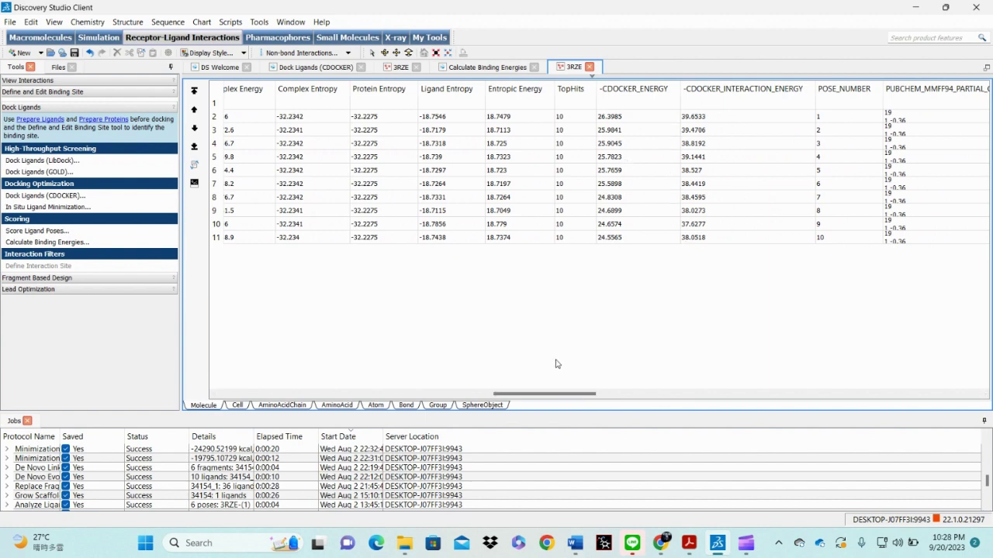
drag(548, 387, 865, 414)
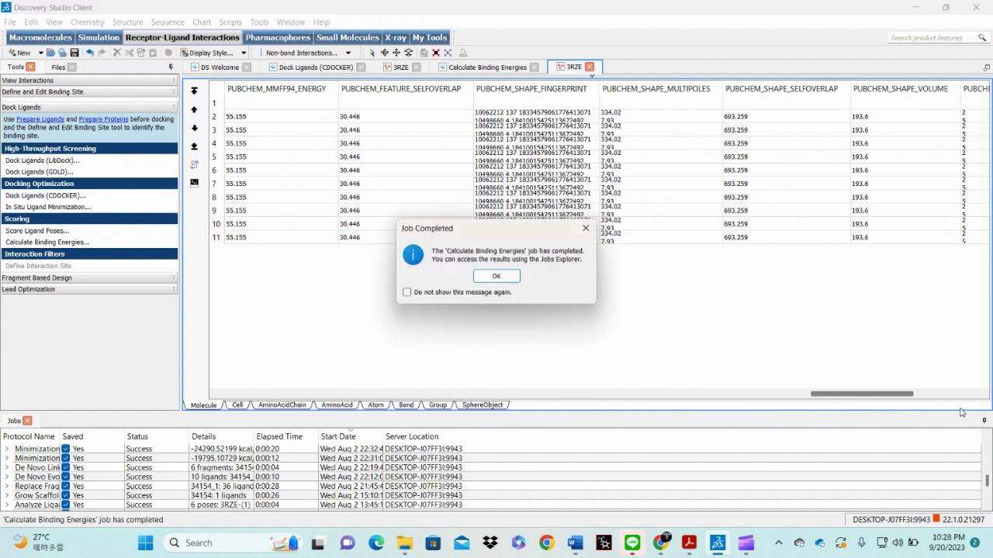
click(496, 276)
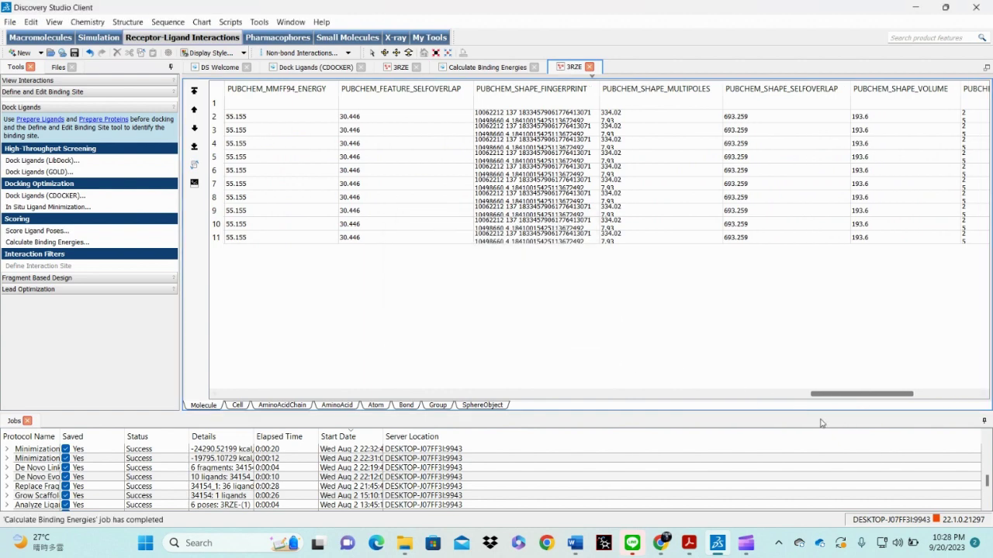
drag(818, 394, 460, 415)
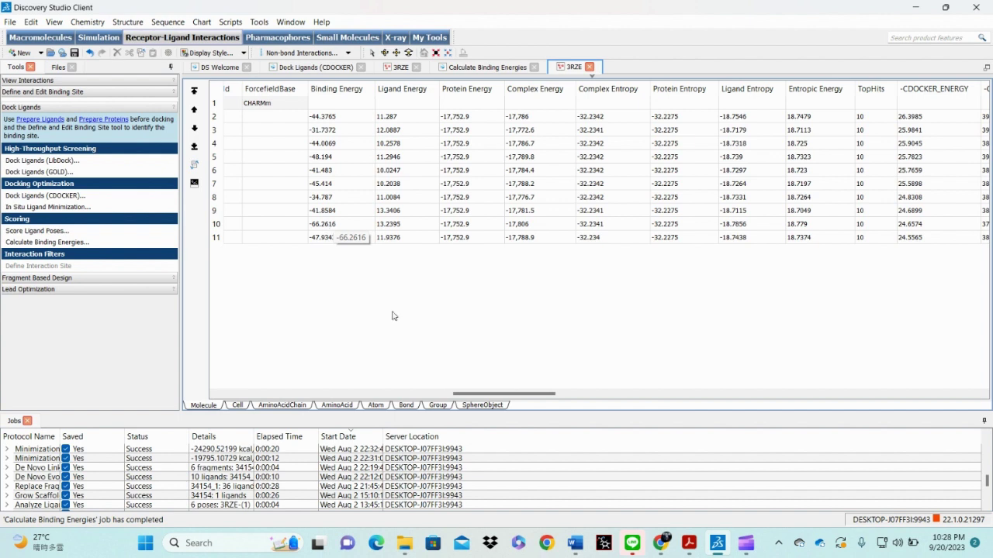
drag(465, 393, 433, 383)
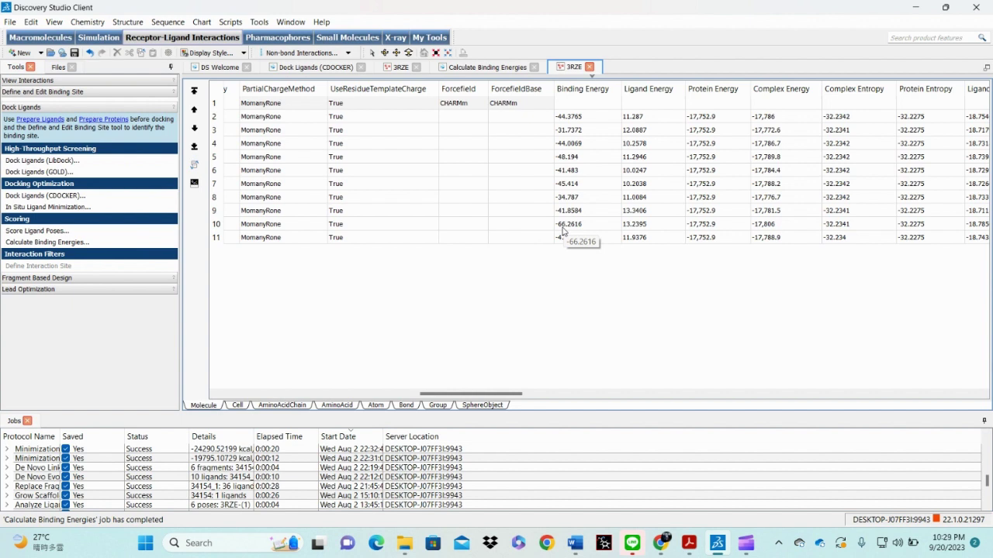
drag(481, 394, 271, 405)
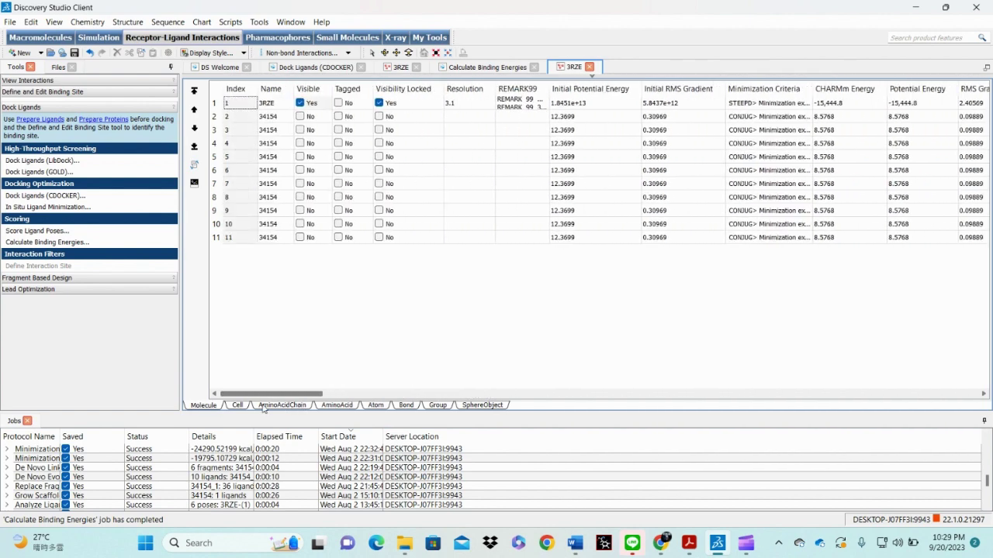
Select the 34154 pose with index 10 in the molecule table and show its receptor-ligand interactions as a 2D diagram
click(233, 224)
double_click(219, 226)
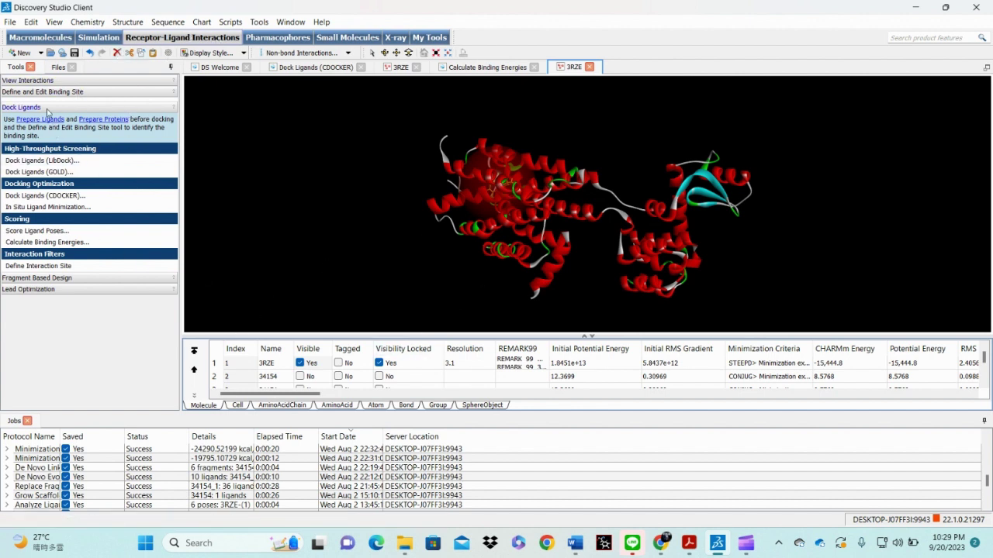
click(45, 80)
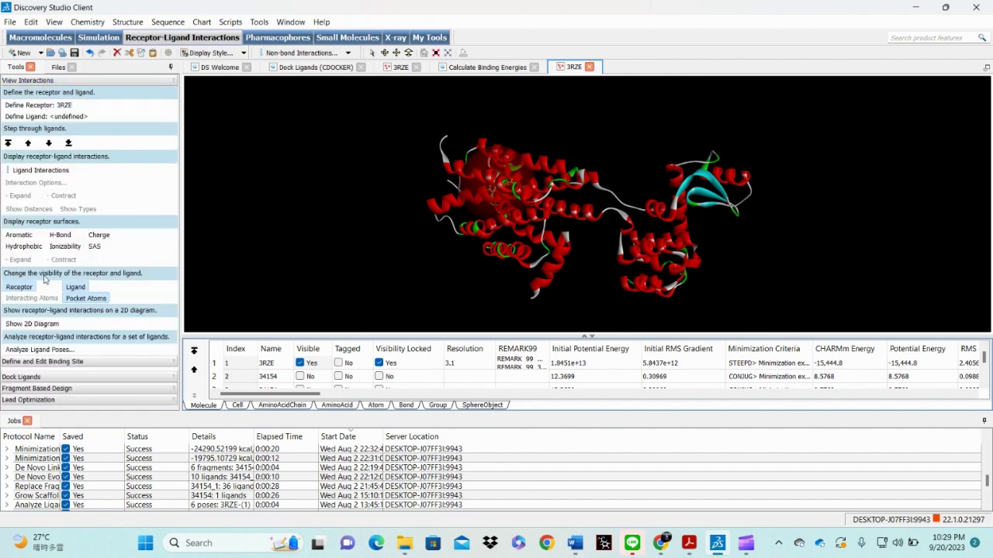
click(29, 324)
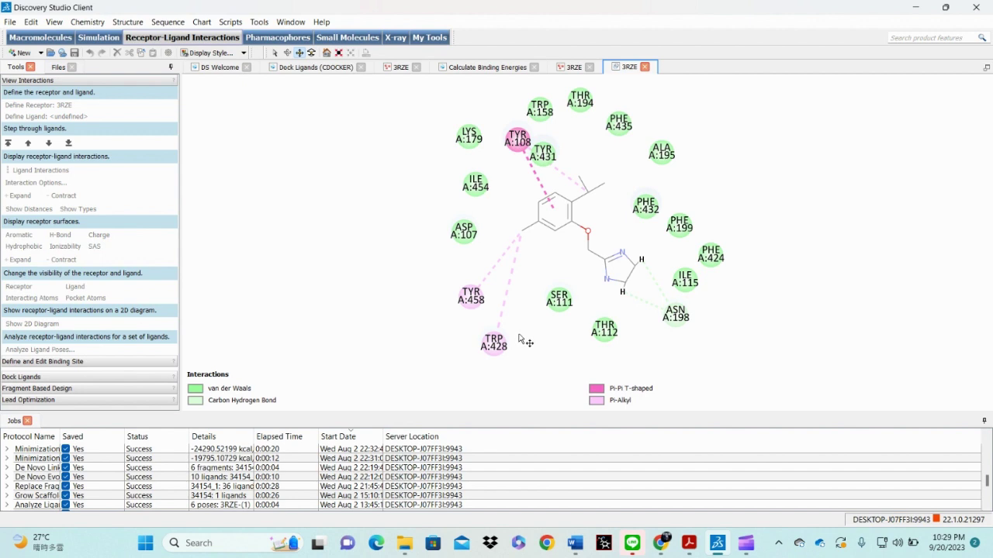
mouse_move(660, 543)
mouse_move(745, 544)
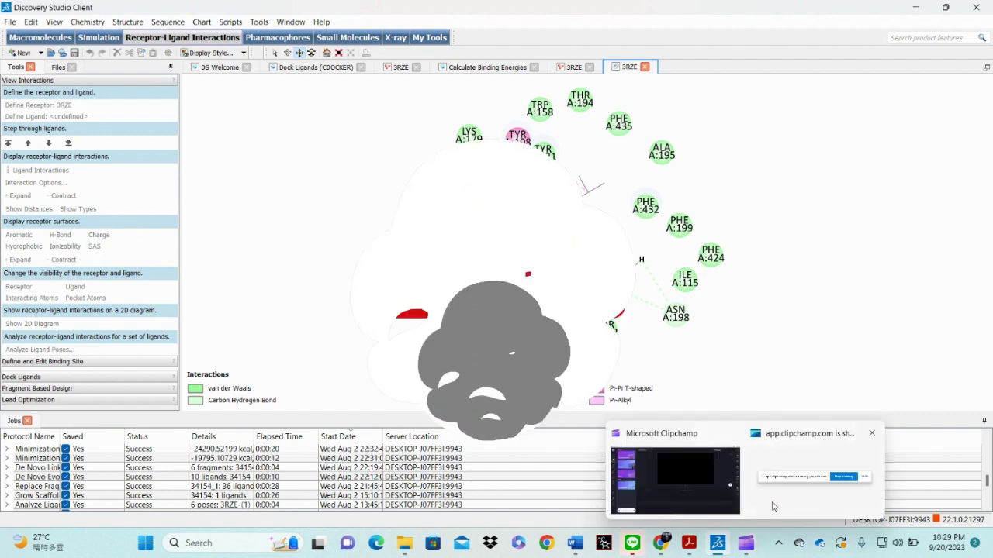
click(814, 476)
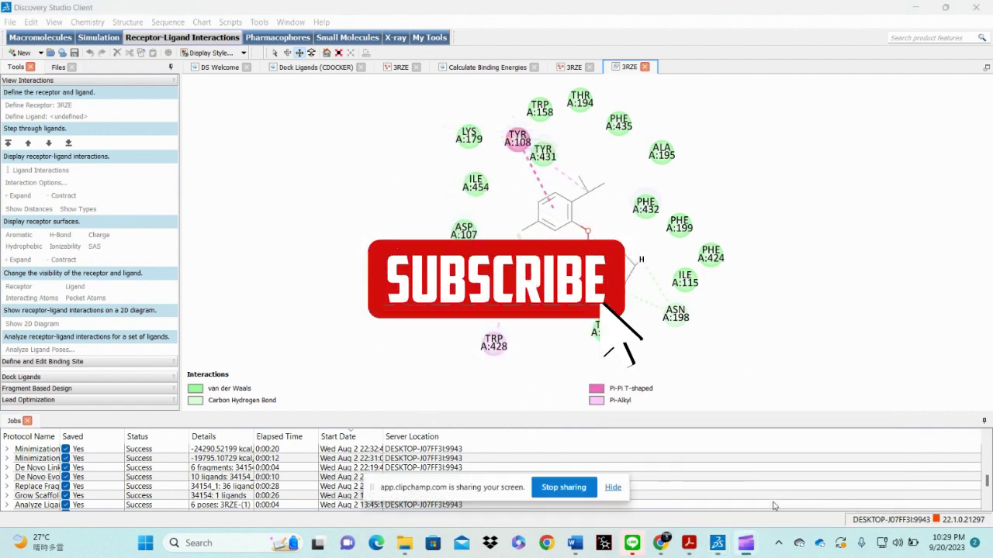
click(613, 488)
mouse_move(746, 547)
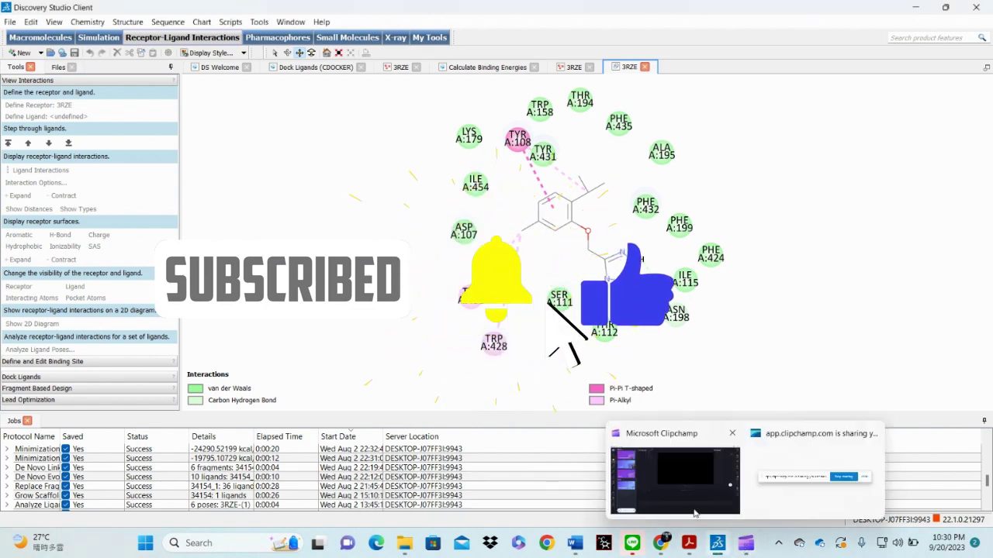